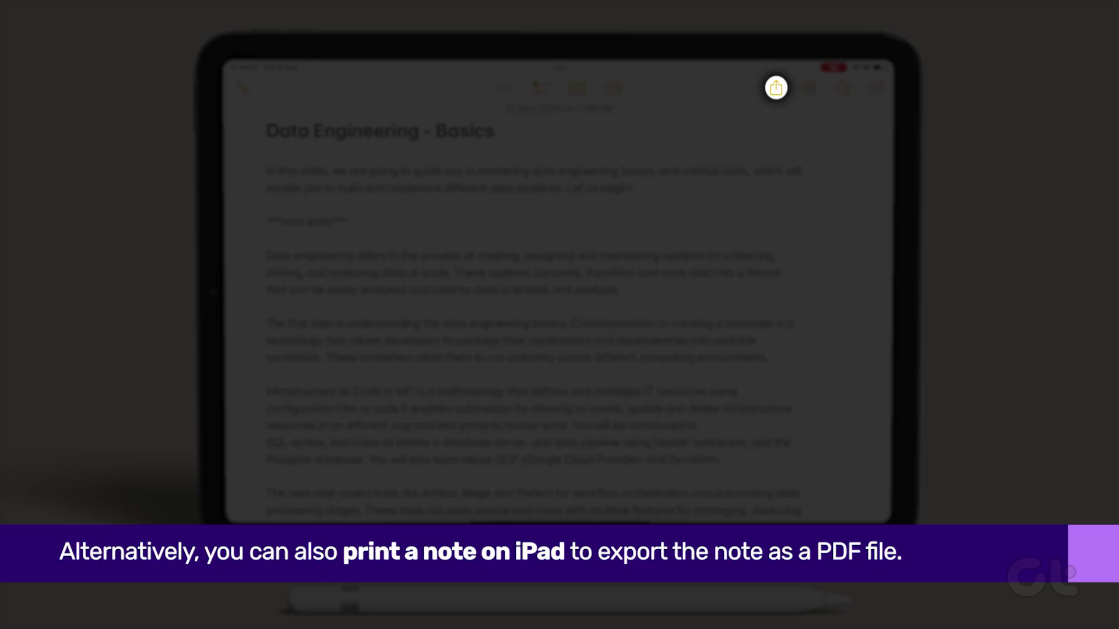
# - Open the note's print preview from Share and share the preview as a PDF
pyautogui.click(777, 88)
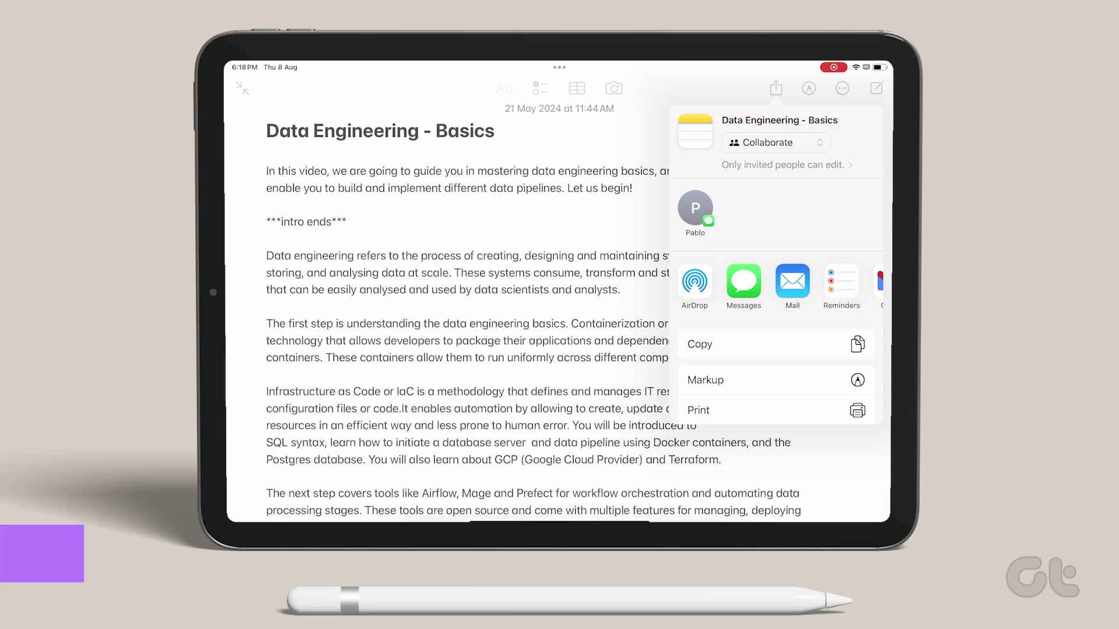
pyautogui.click(773, 410)
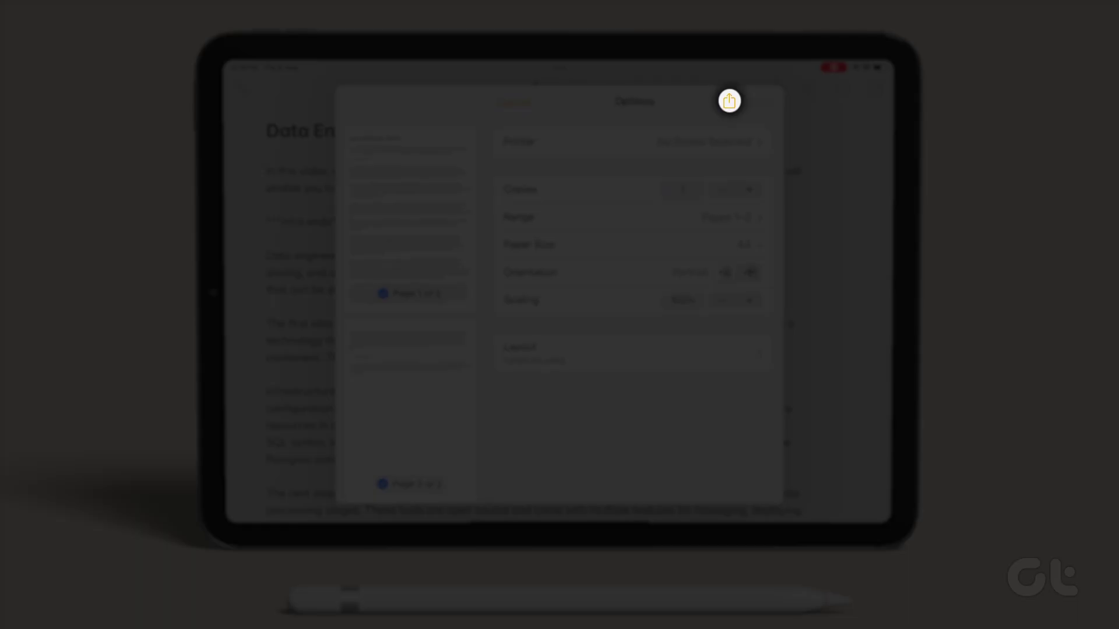
pyautogui.click(729, 101)
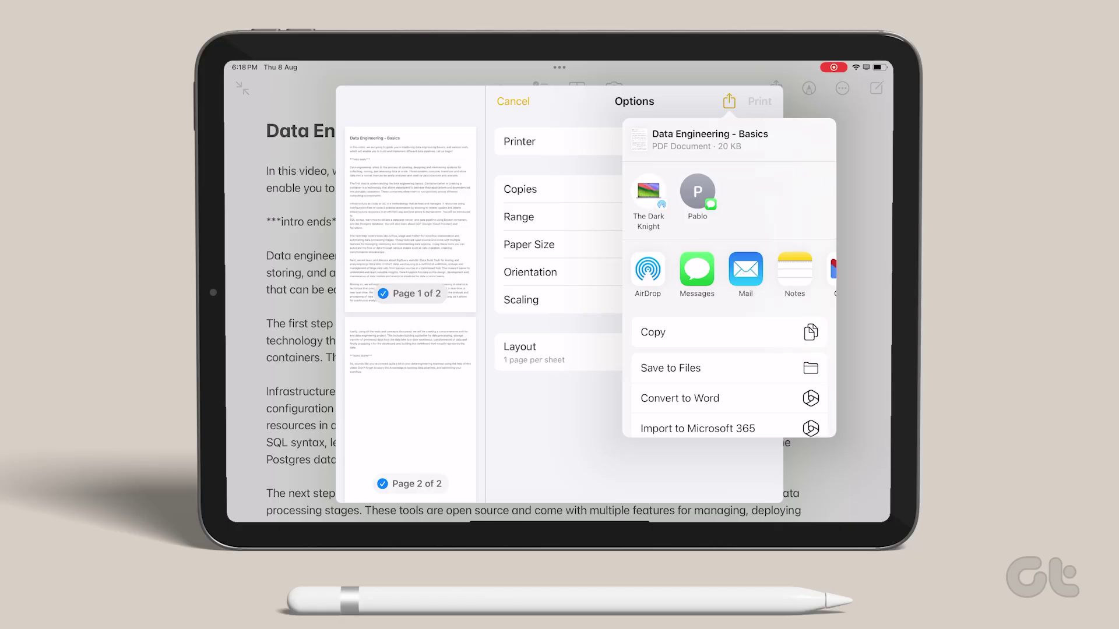
# - Choose Save to Files with On My iPad as the location and select the file name
pyautogui.click(728, 368)
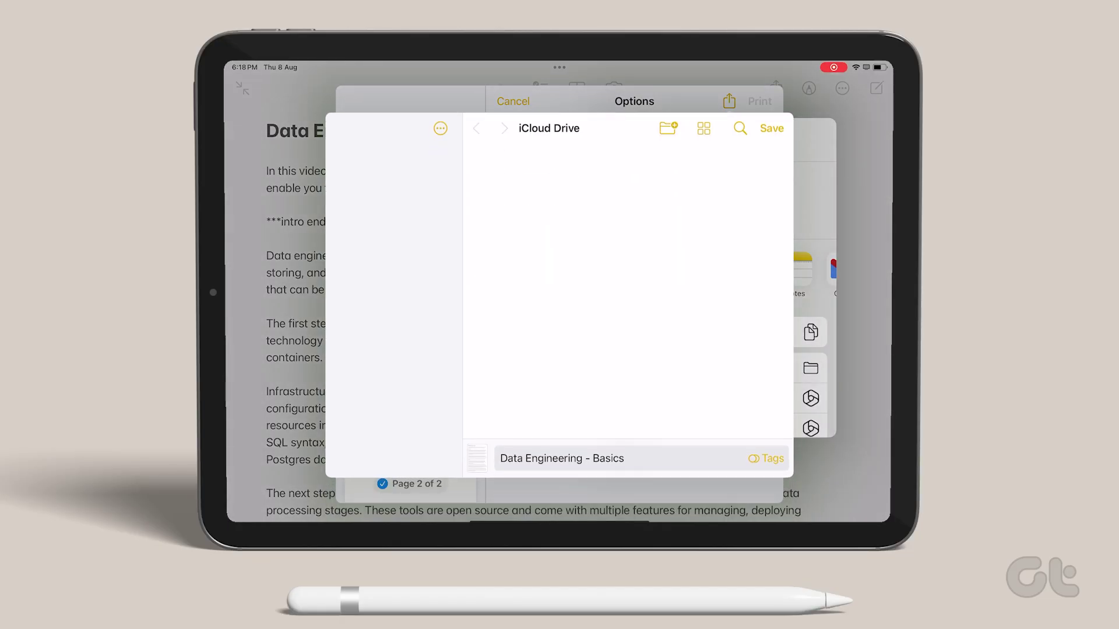
pyautogui.click(392, 213)
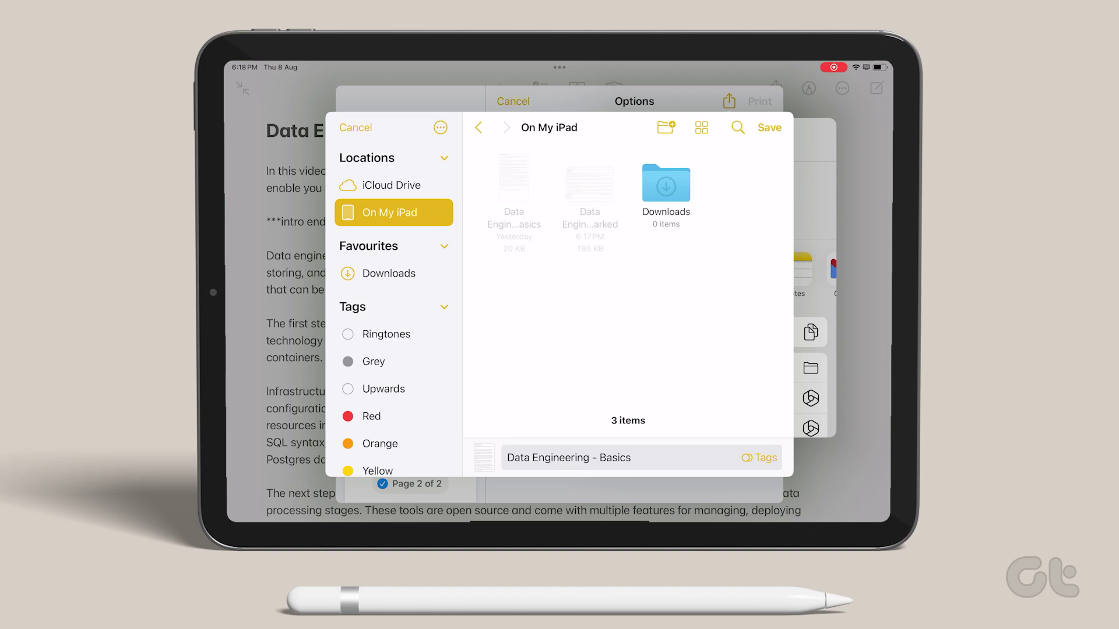
pyautogui.click(568, 457)
# - Add a space and a letter after 'Basics' in the file name, and dismiss the tag choices
pyautogui.click(632, 269)
pyautogui.click(536, 491)
pyautogui.click(372, 346)
pyautogui.write('ẁ')
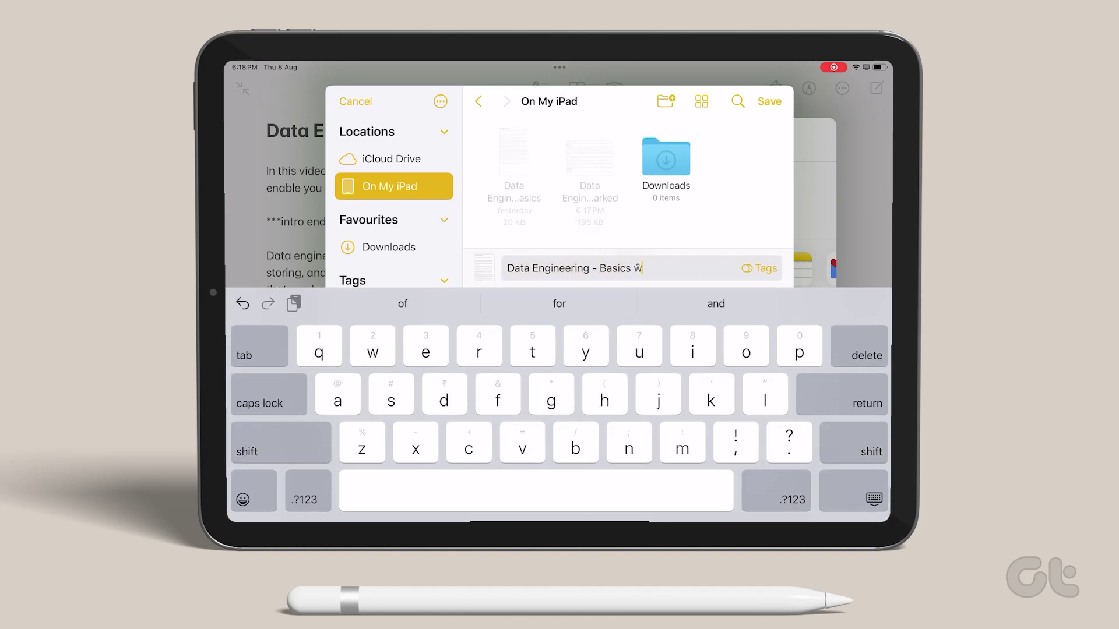
pyautogui.click(758, 268)
pyautogui.click(559, 175)
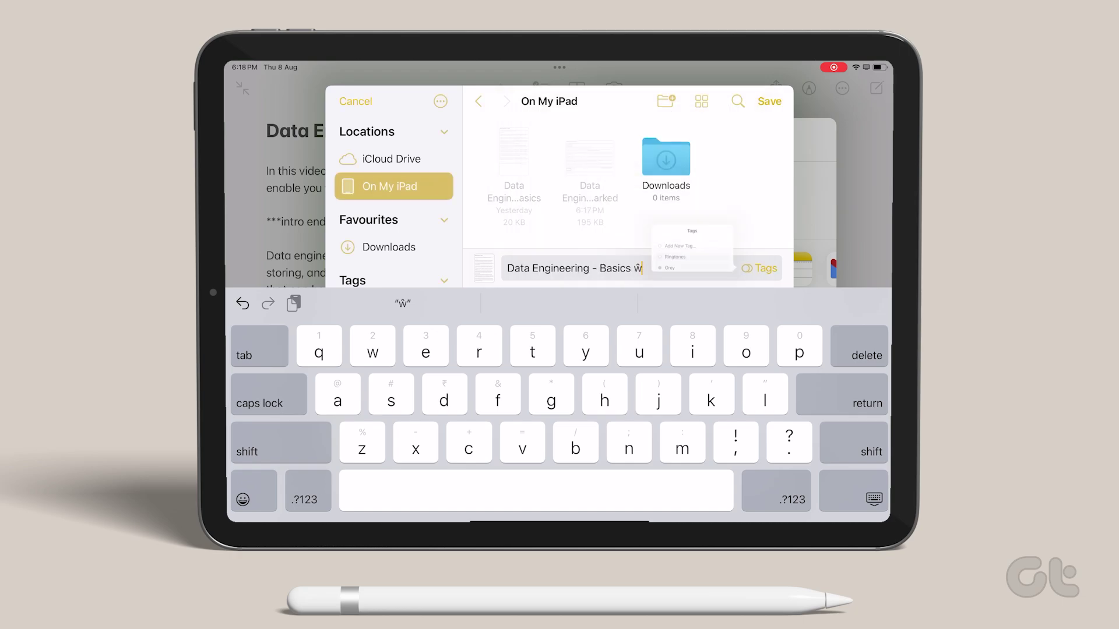